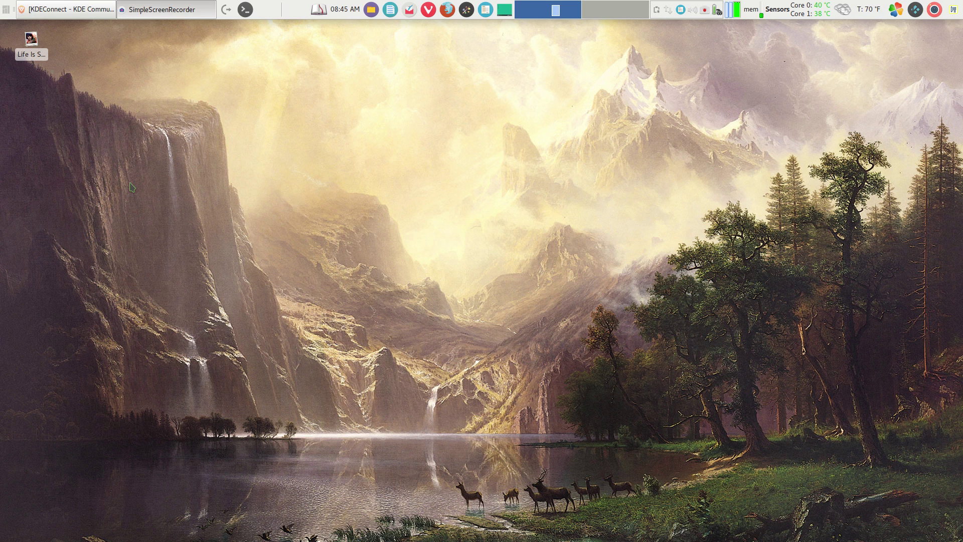
Launch Add/Remove Software, search for kdeconnect, and bring up the kdeconnect package's actions menu.
click(6, 15)
click(40, 34)
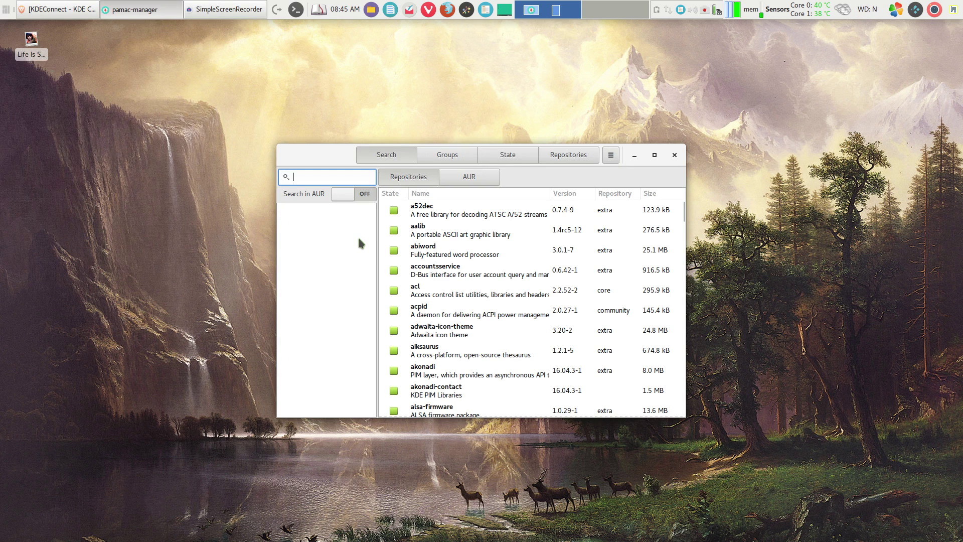
text(kdeconnect)
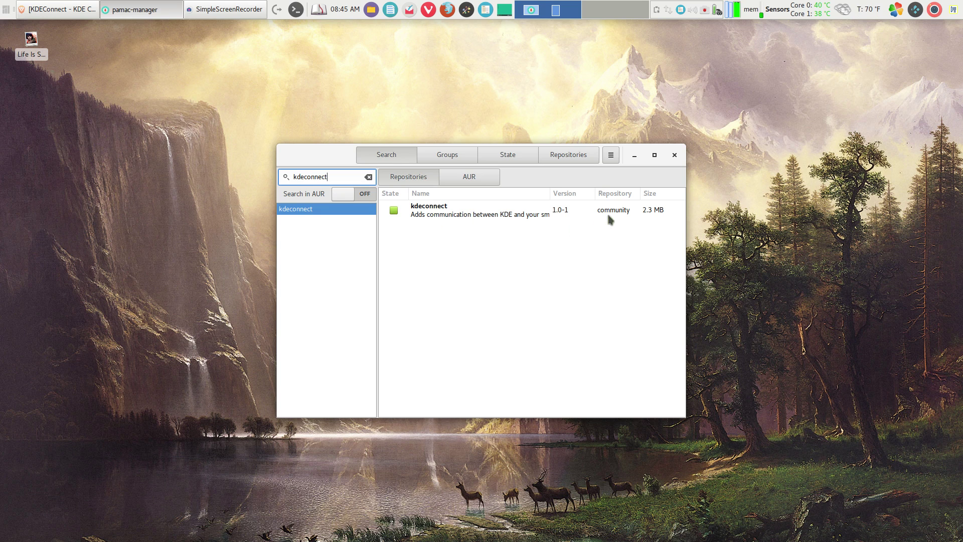
right_click(429, 213)
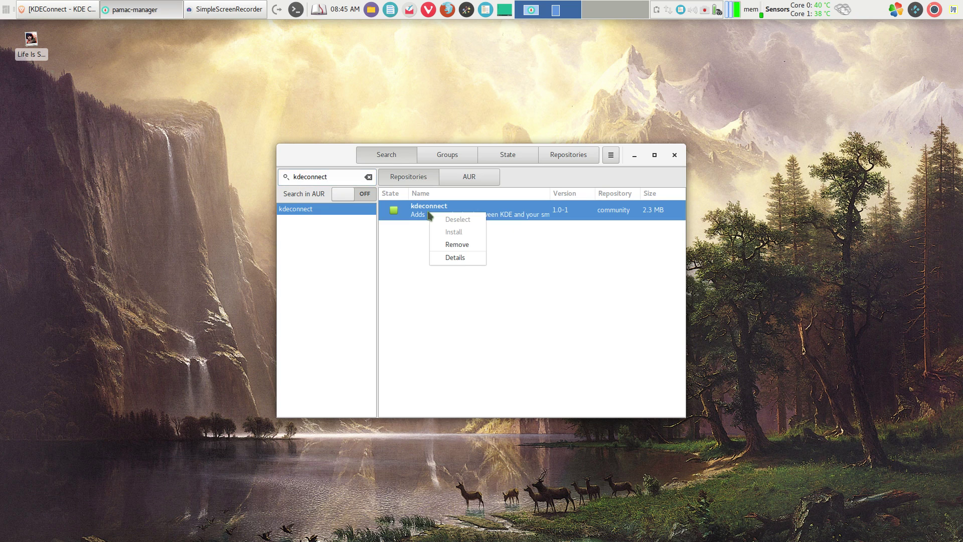
Review kdeconnect 1.0-1 details and dependencies, close Pamac, and bring up the KDEConnect wiki page.
click(459, 257)
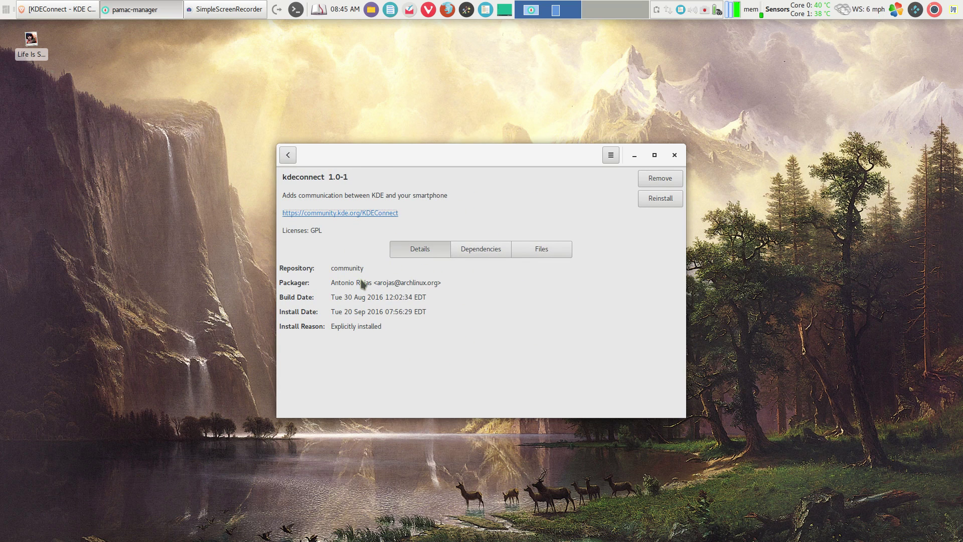
click(478, 254)
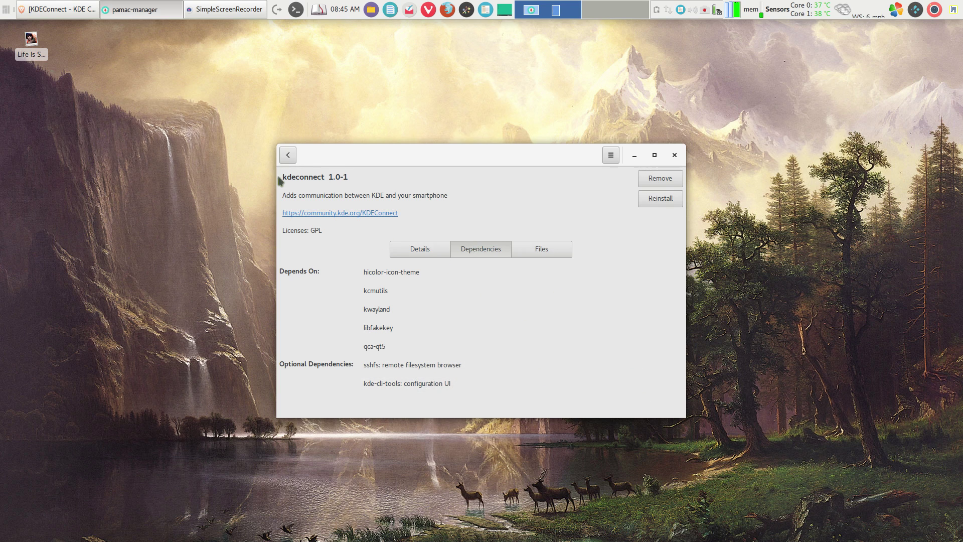
click(677, 158)
click(75, 14)
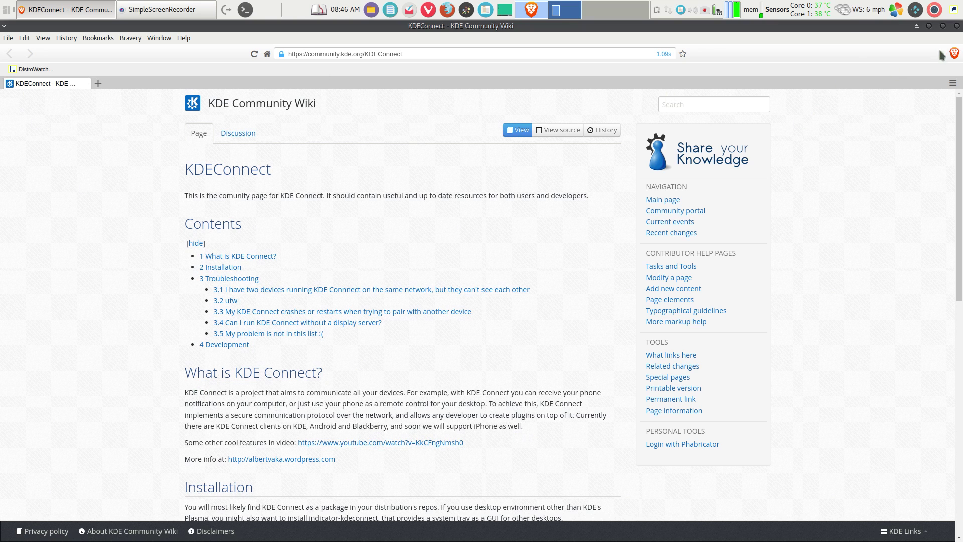
Close the Brave window showing the KDEConnect wiki page.
click(957, 26)
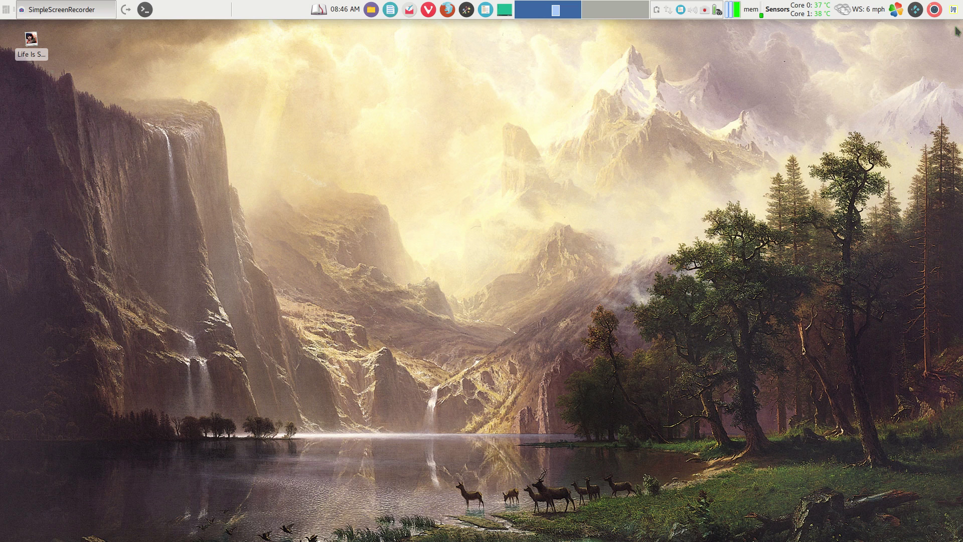
Launch KDE Connect Settings from the Whisker menu by searching 'kde' and reposition its window.
click(7, 10)
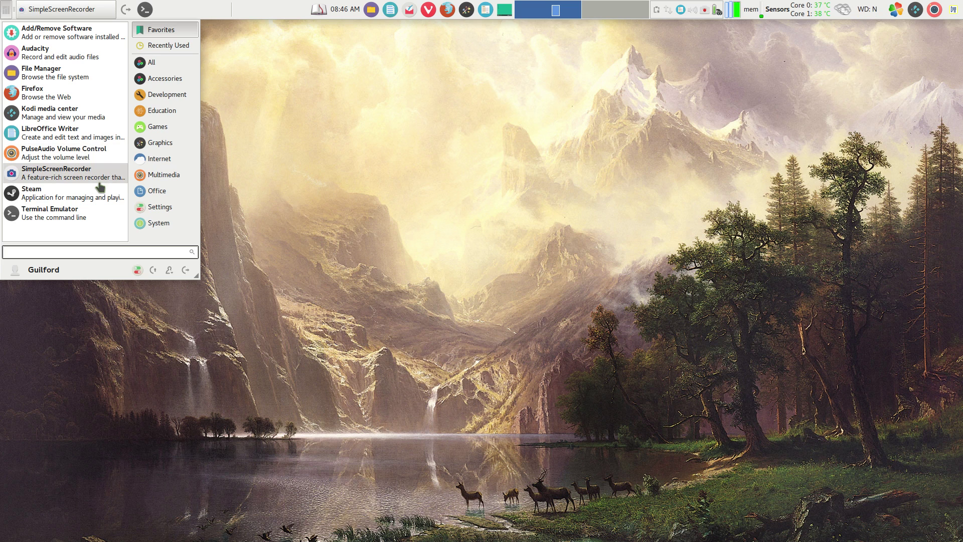
text(kde)
key(Return)
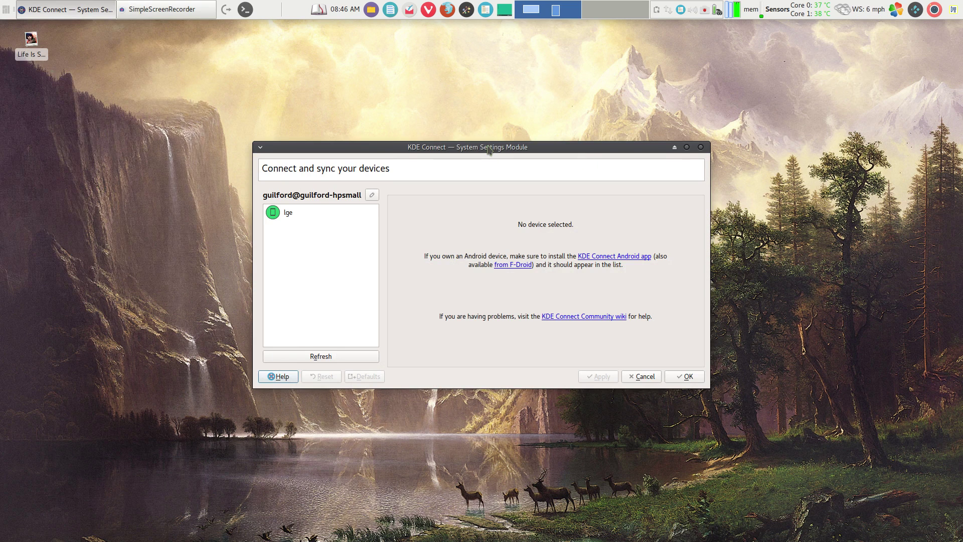
drag(489, 149, 463, 115)
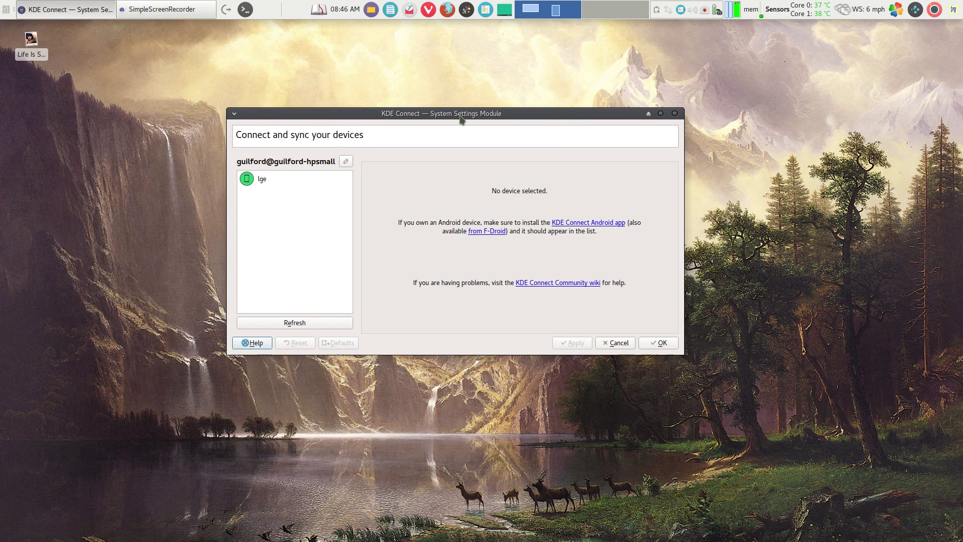
Browse the lge phone's plugins down to Virtual input, then cancel without changes.
click(263, 181)
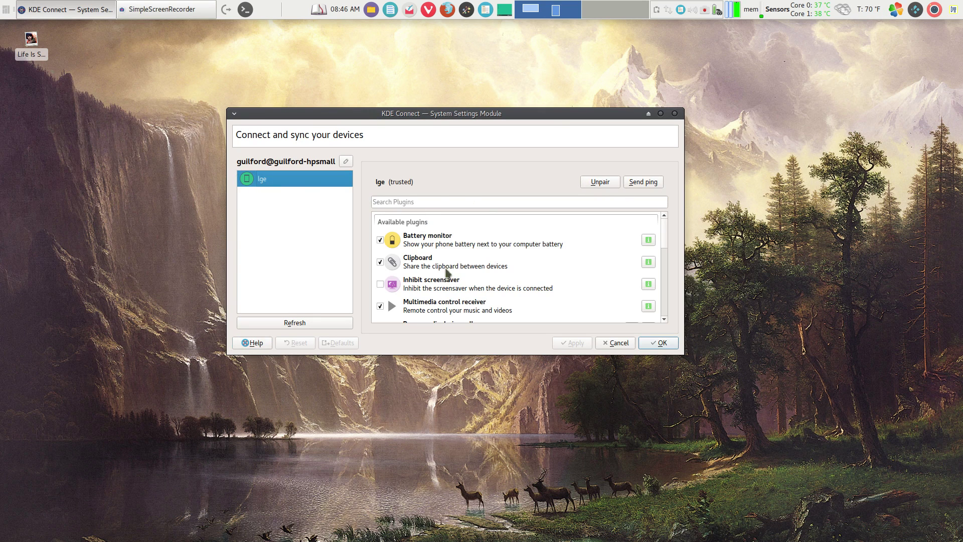
scroll(509, 247, down, 2)
scroll(494, 255, up, 2)
scroll(449, 253, down, 2)
scroll(451, 259, down, 2)
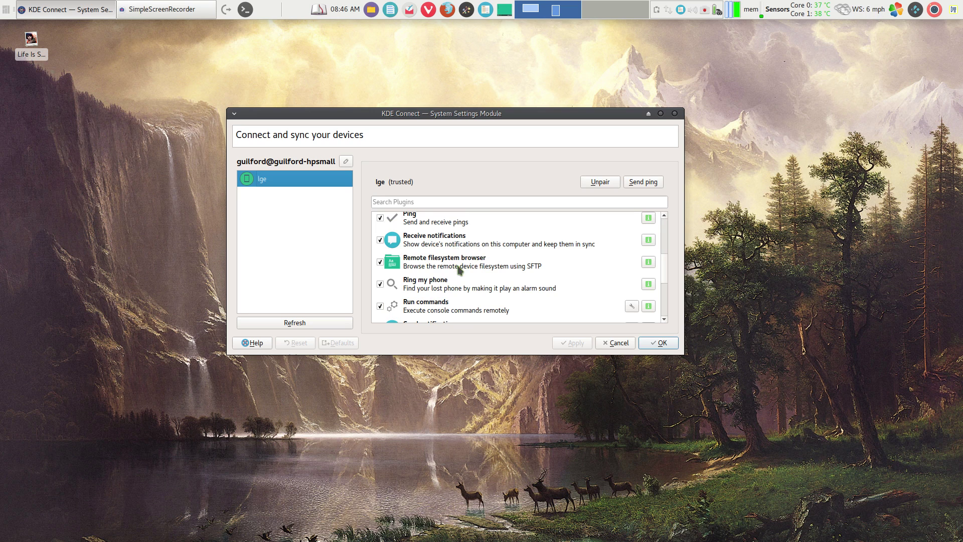
scroll(456, 259, down, 2)
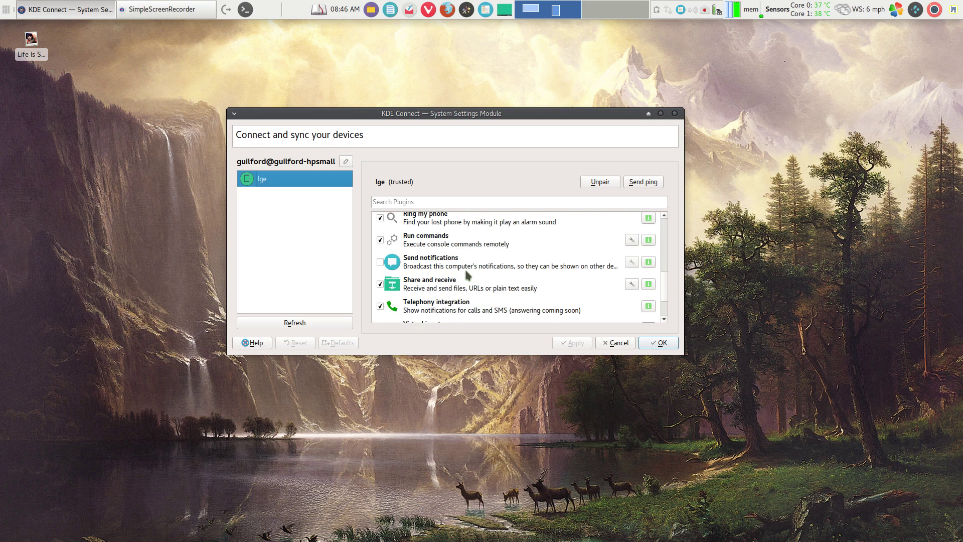
scroll(459, 271, down, 2)
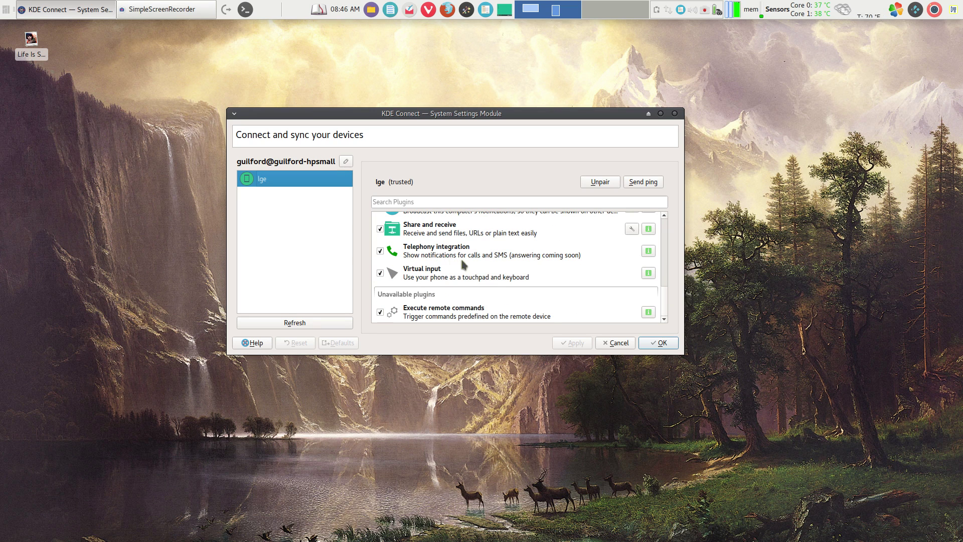
click(615, 344)
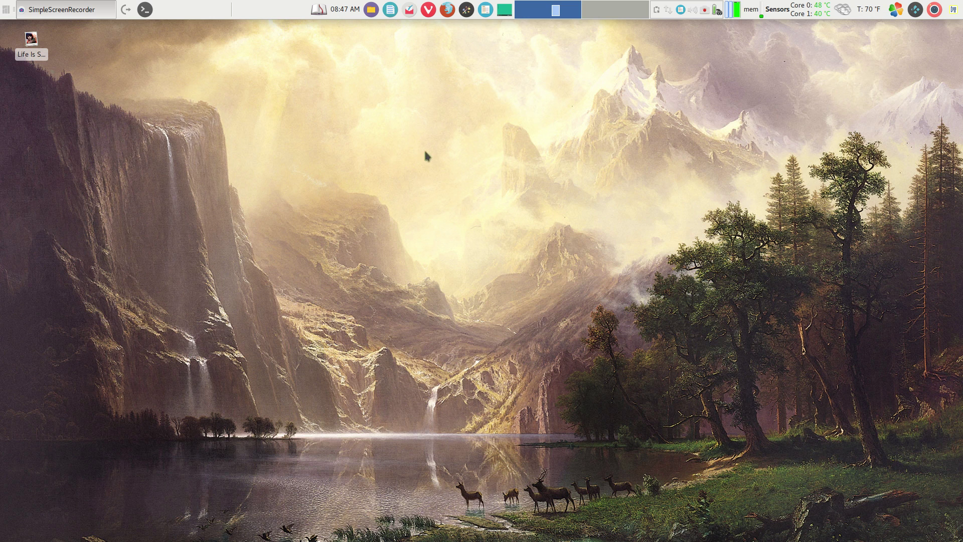
middle_click(403, 184)
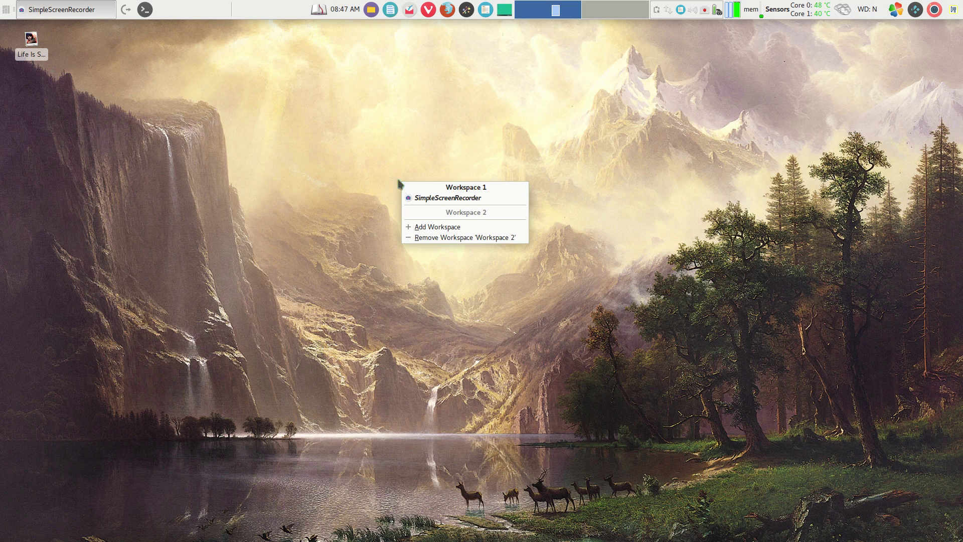
click(342, 188)
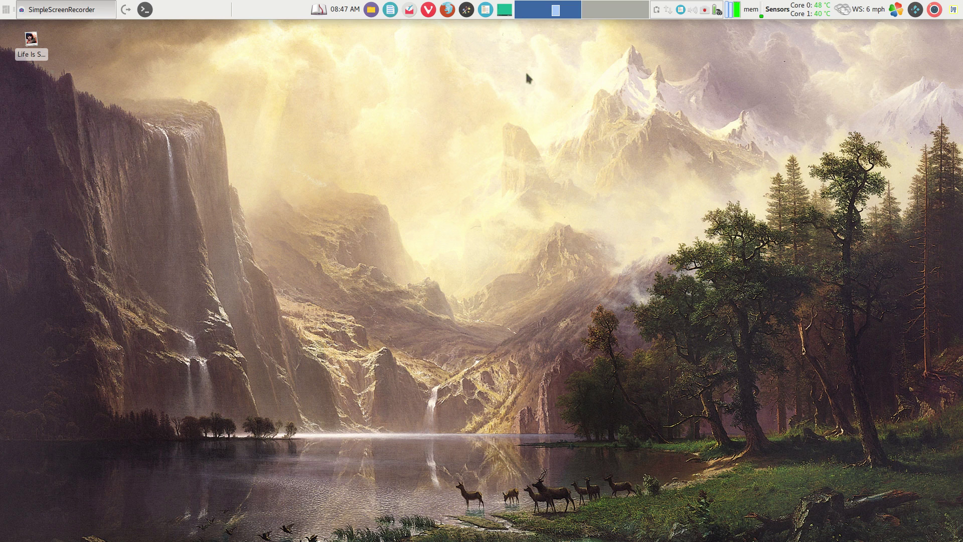
Add a new line reading 'now is' to the sticky note, correcting the typo, and hide the note.
click(681, 10)
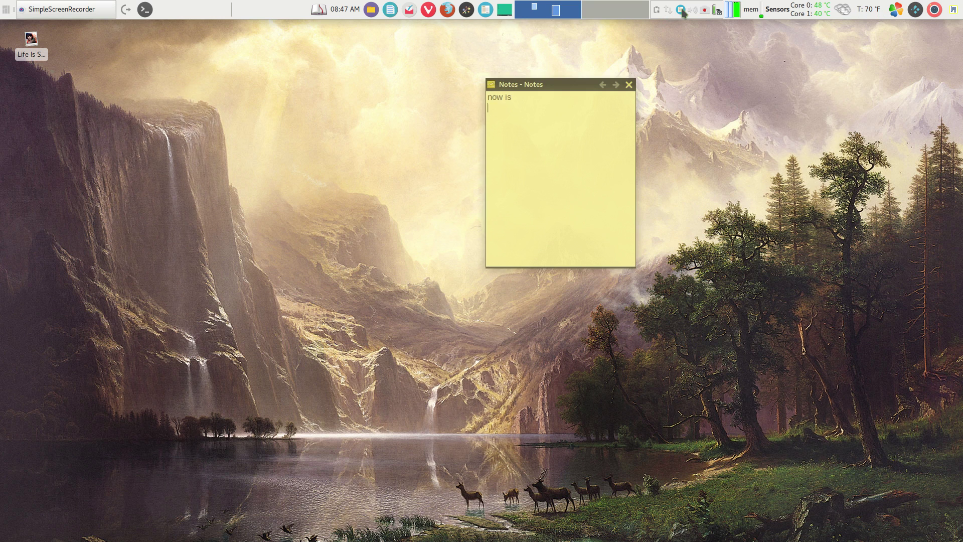
key(Return)
key(Return)
text(now id)
key(BackSpace)
key(BackSpace)
text(s)
click(630, 85)
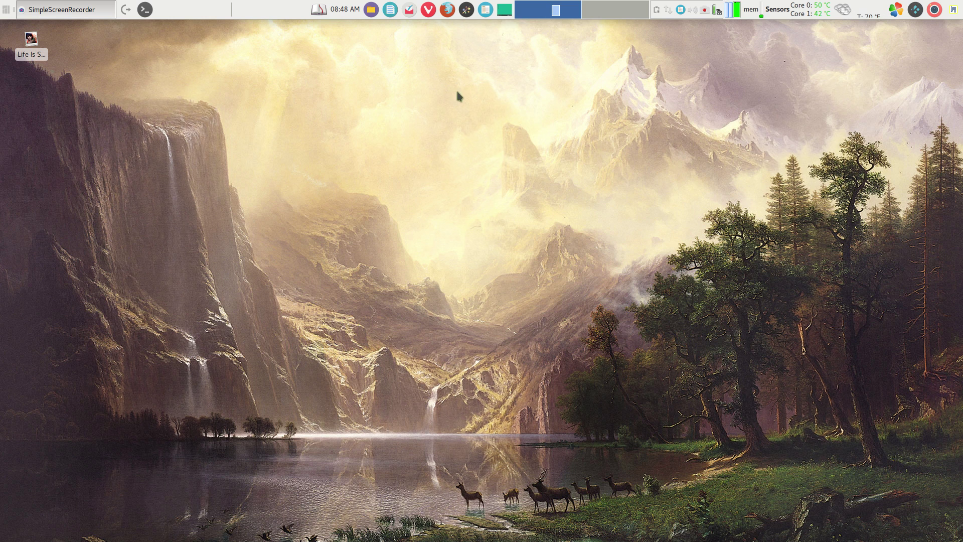
click(371, 9)
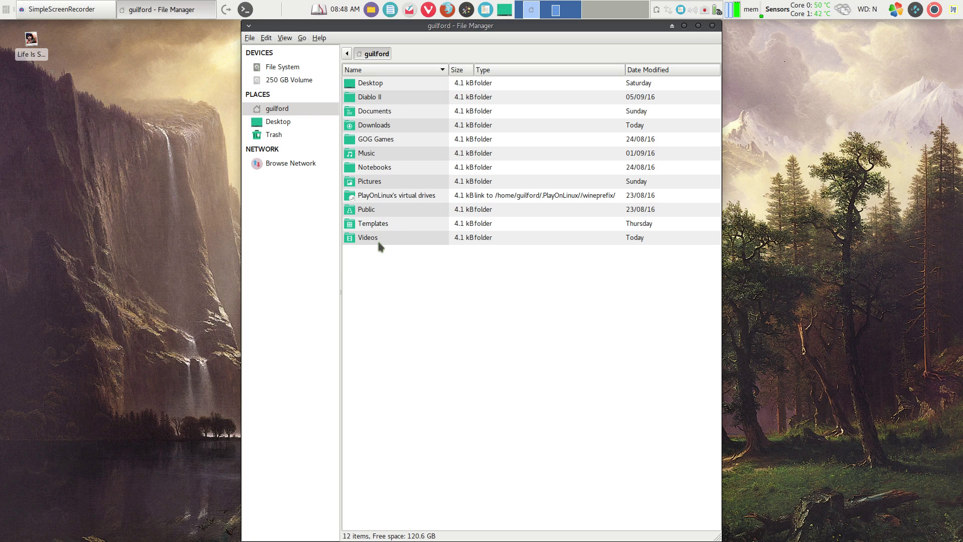
Open Downloads, scroll to the bottom of its 43 items, and close Thunar.
double_click(374, 124)
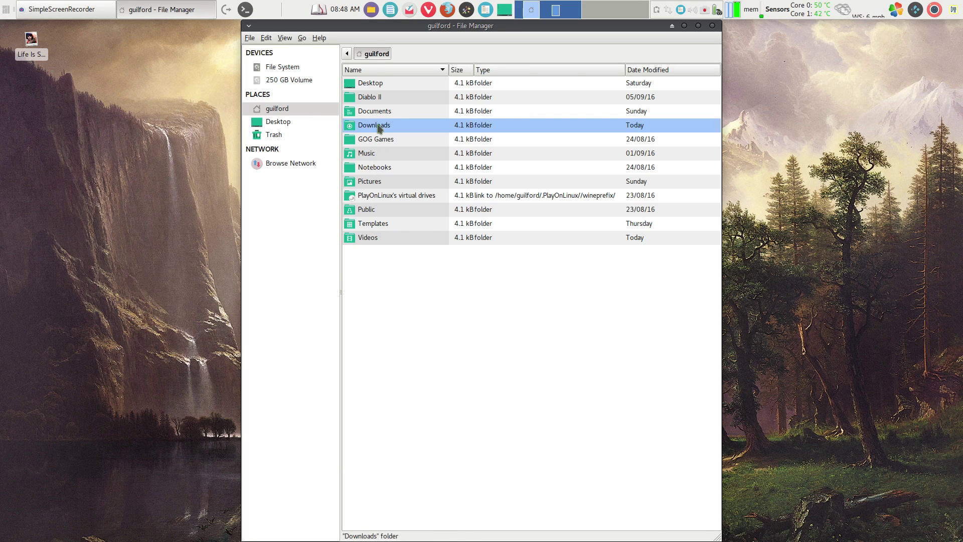
scroll(426, 386, down, 5)
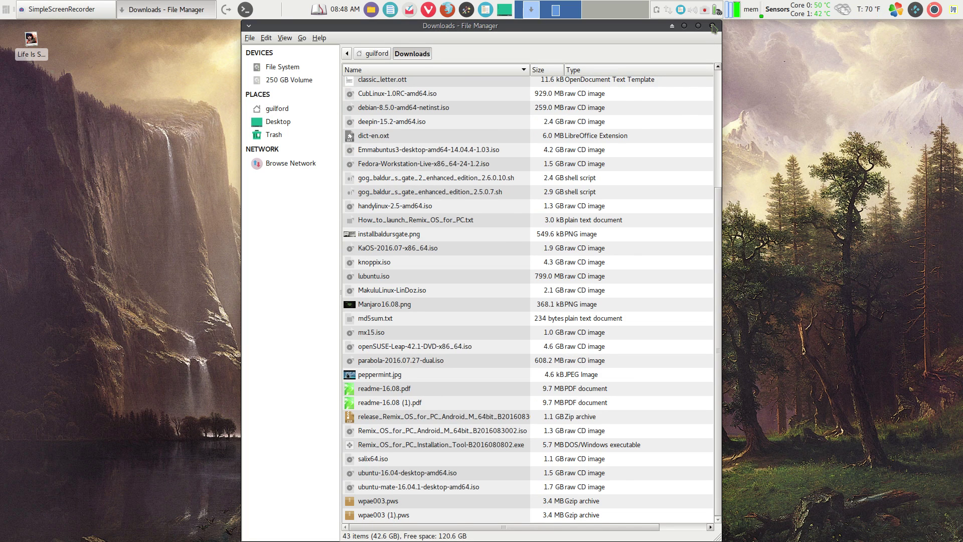
key(alt+F4)
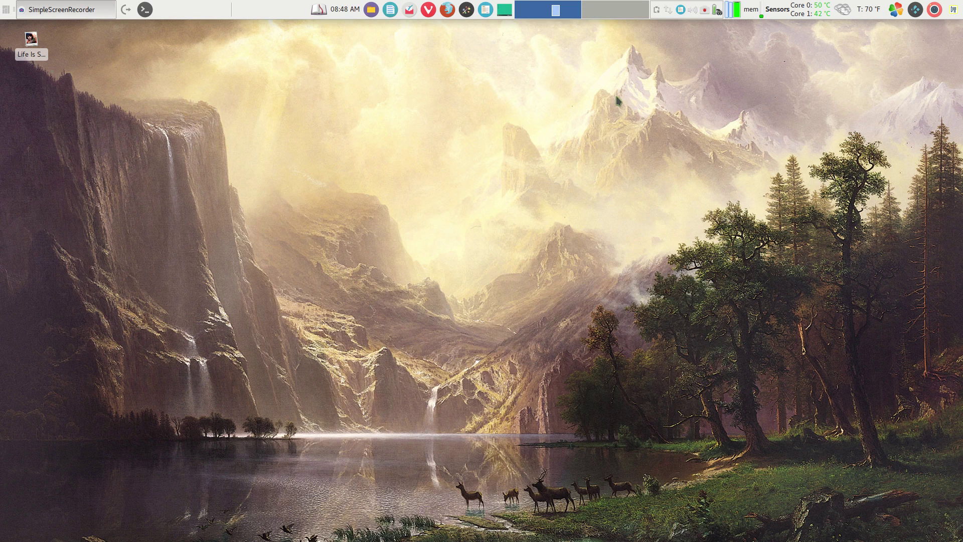